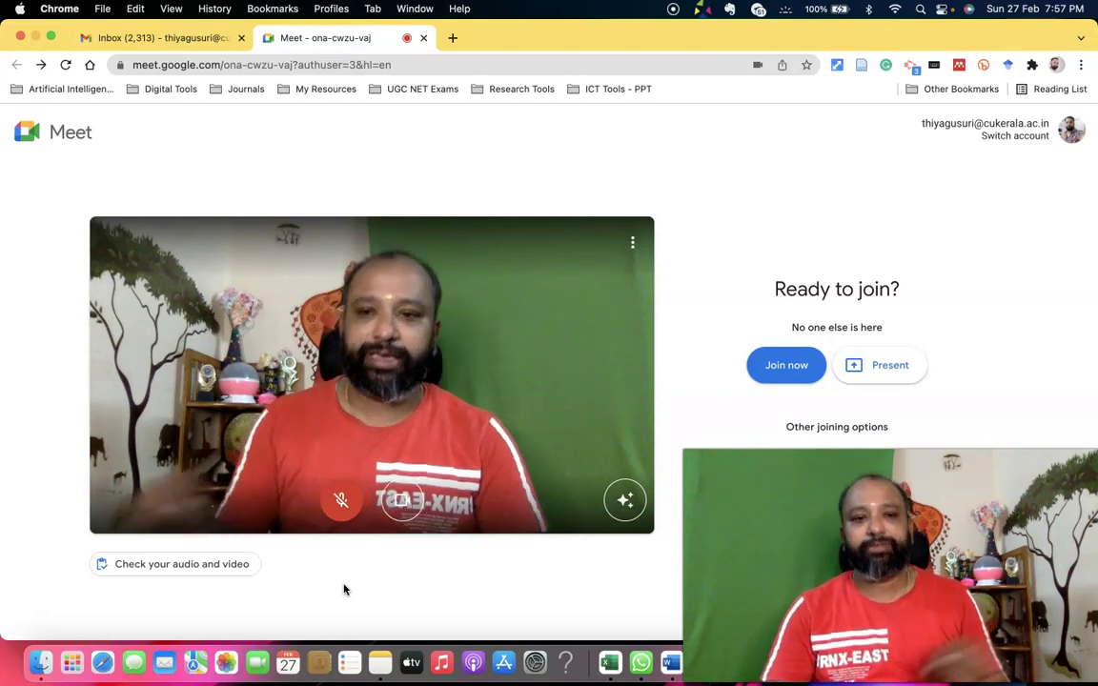
# - Before joining, preview the third visual style on the self-view in the effects panel
pyautogui.click(353, 591)
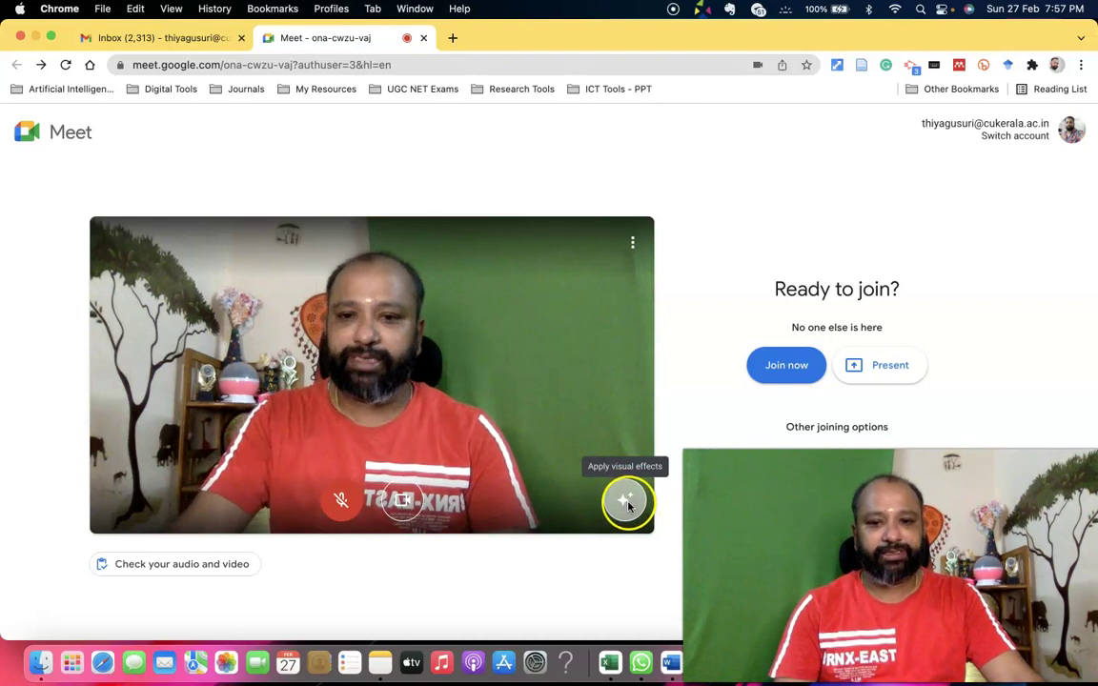
pyautogui.click(627, 506)
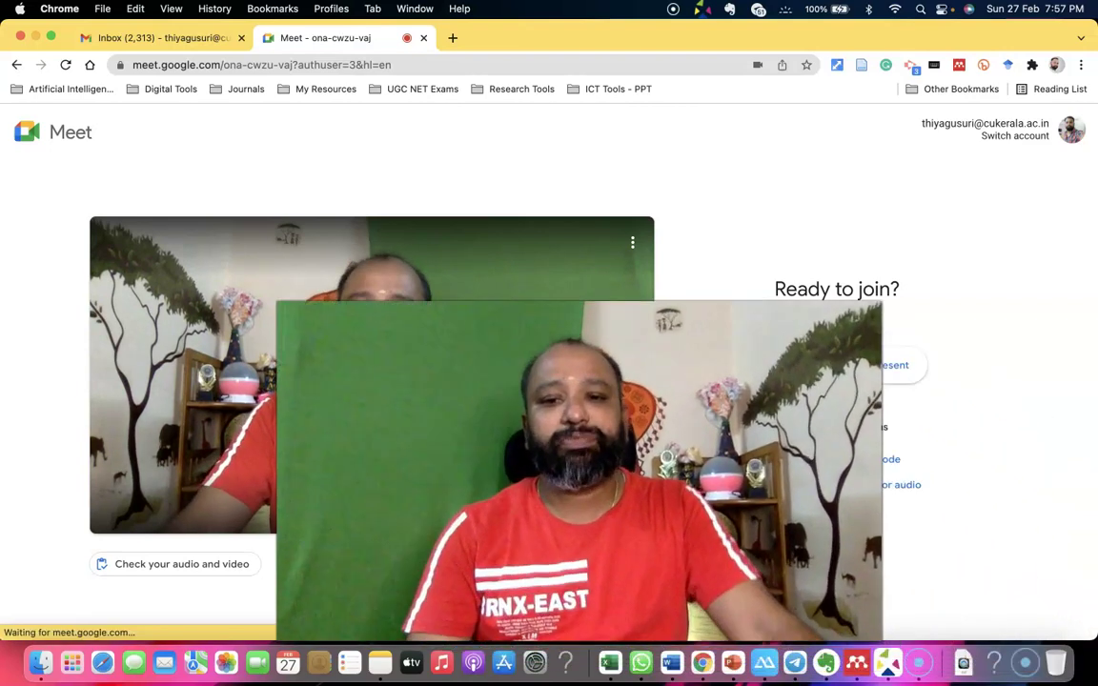
pyautogui.scroll(-2, 919, 441)
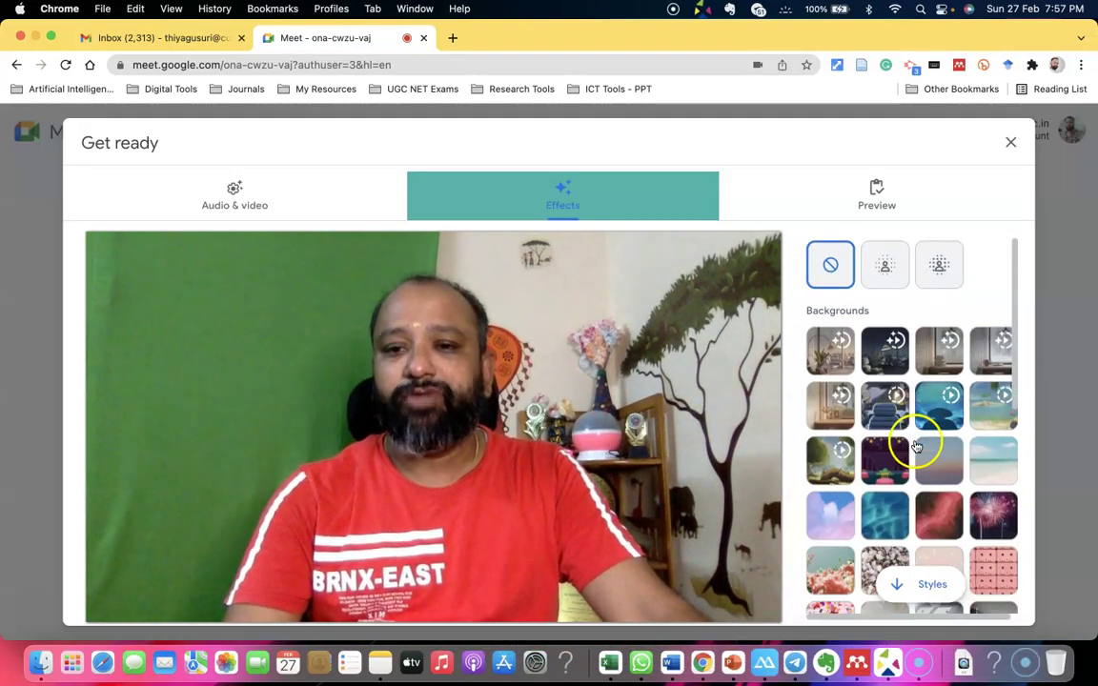
pyautogui.scroll(-8, 912, 419)
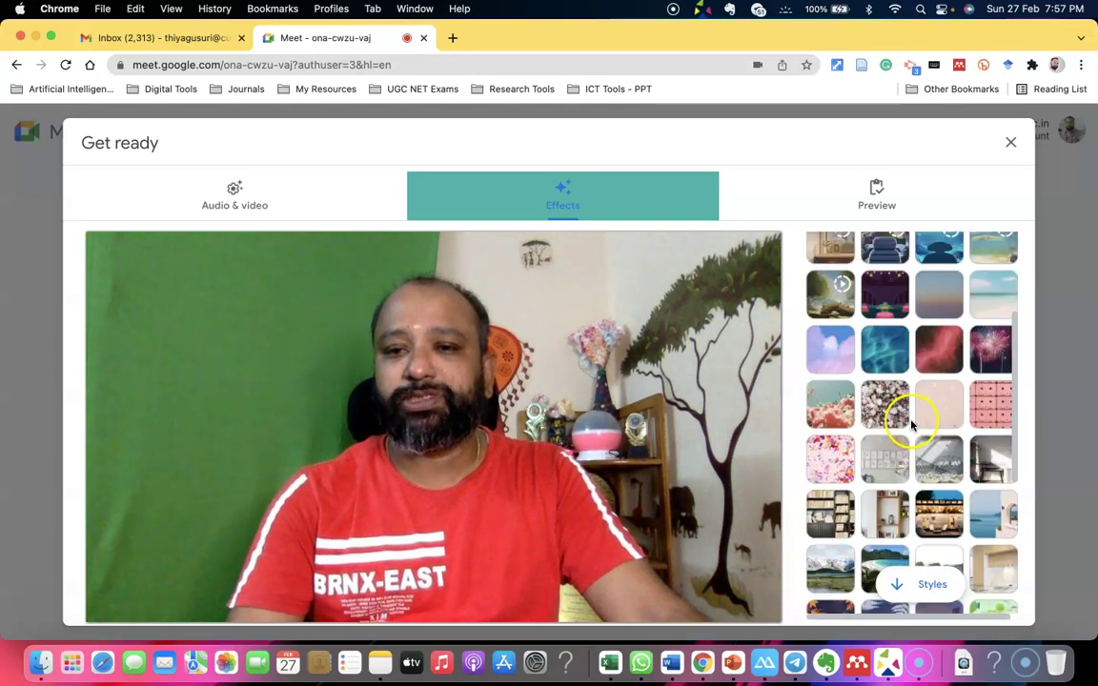
pyautogui.scroll(-4, 910, 426)
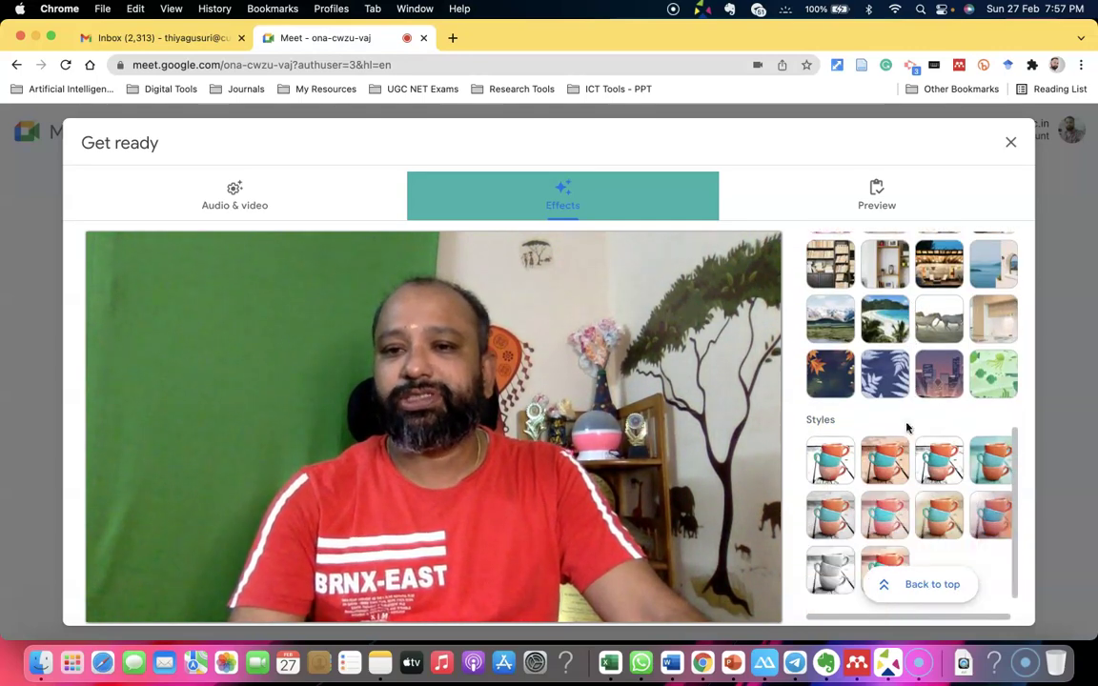
pyautogui.scroll(4, 910, 429)
pyautogui.scroll(-1, 915, 419)
pyautogui.click(946, 363)
pyautogui.scroll(-4, 947, 363)
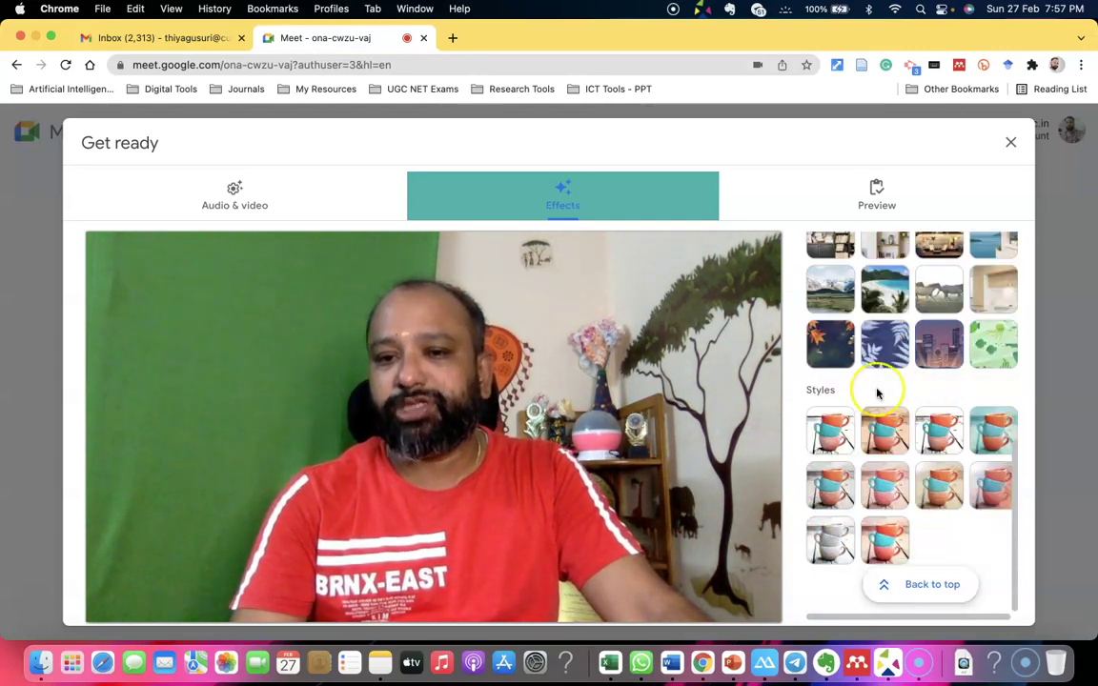
pyautogui.click(934, 427)
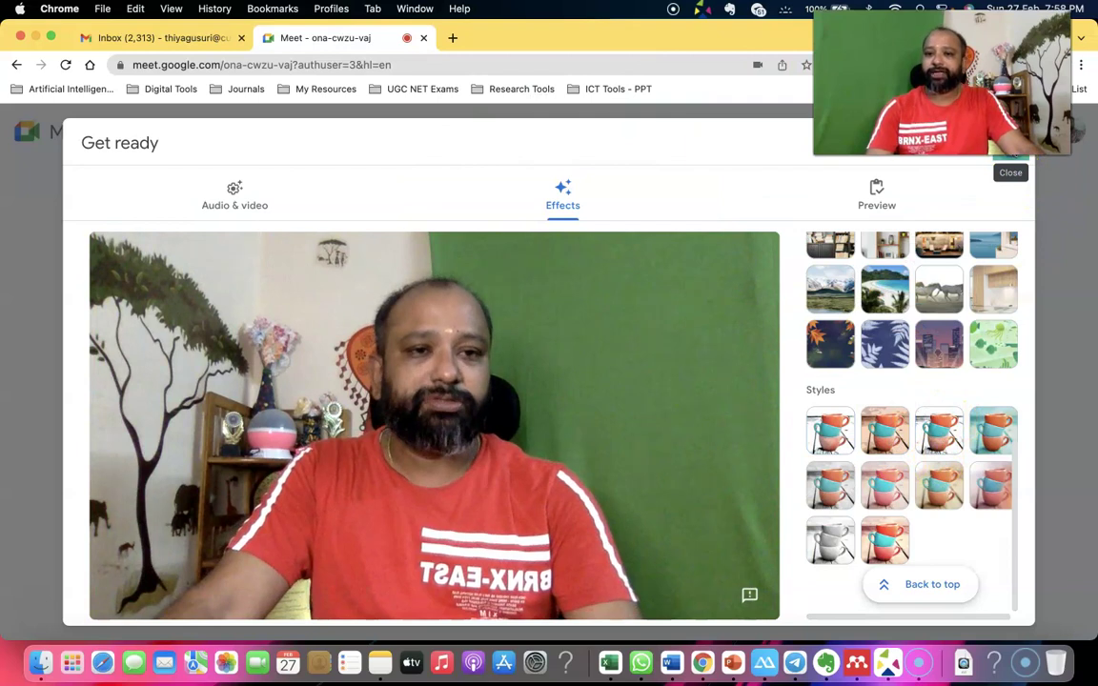
# - Close the effects preview, join the call, and bring up the More options menu
pyautogui.click(1010, 142)
pyautogui.click(783, 372)
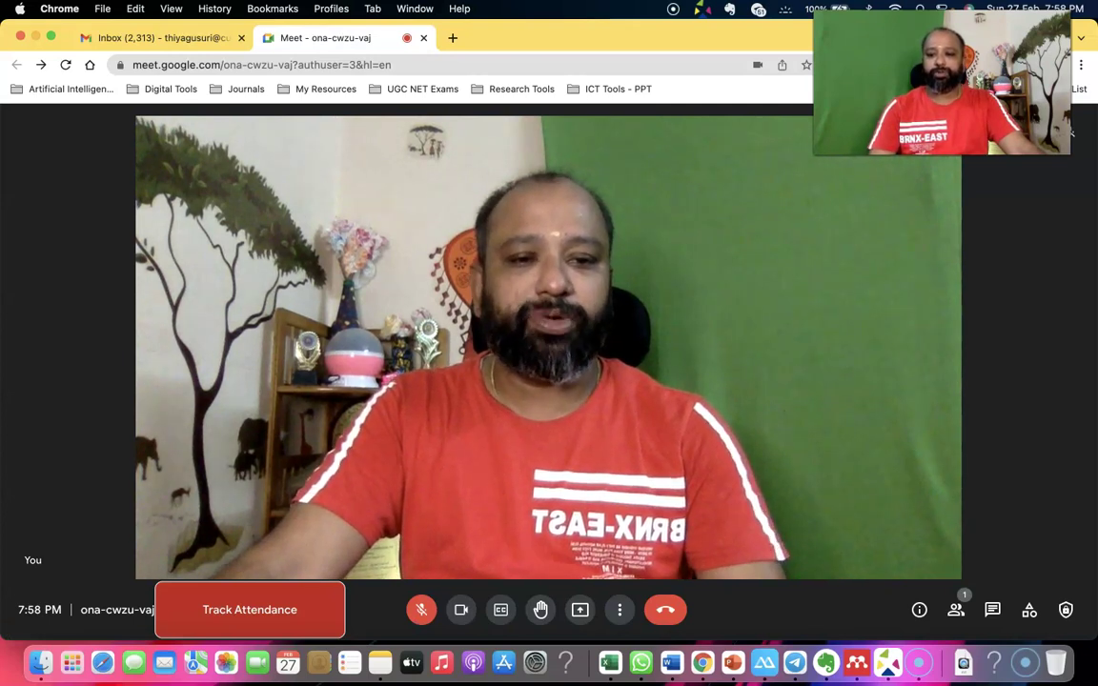
pyautogui.click(620, 615)
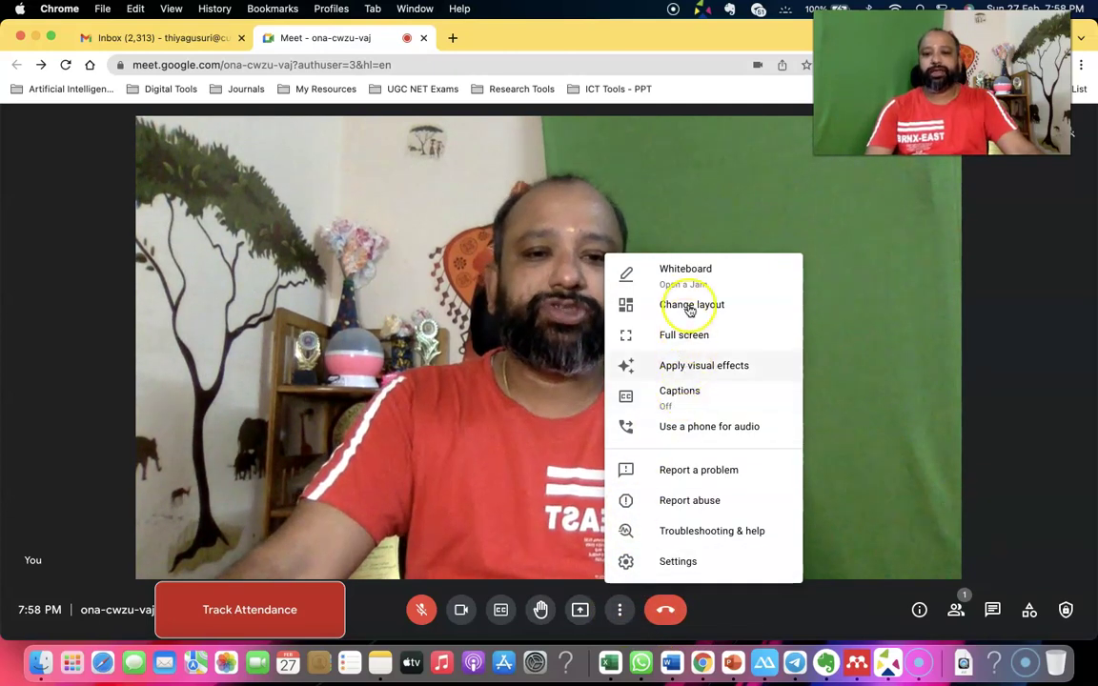
# - Choose Apply visual effects and scroll the side panel down to the Styles section
pyautogui.click(686, 368)
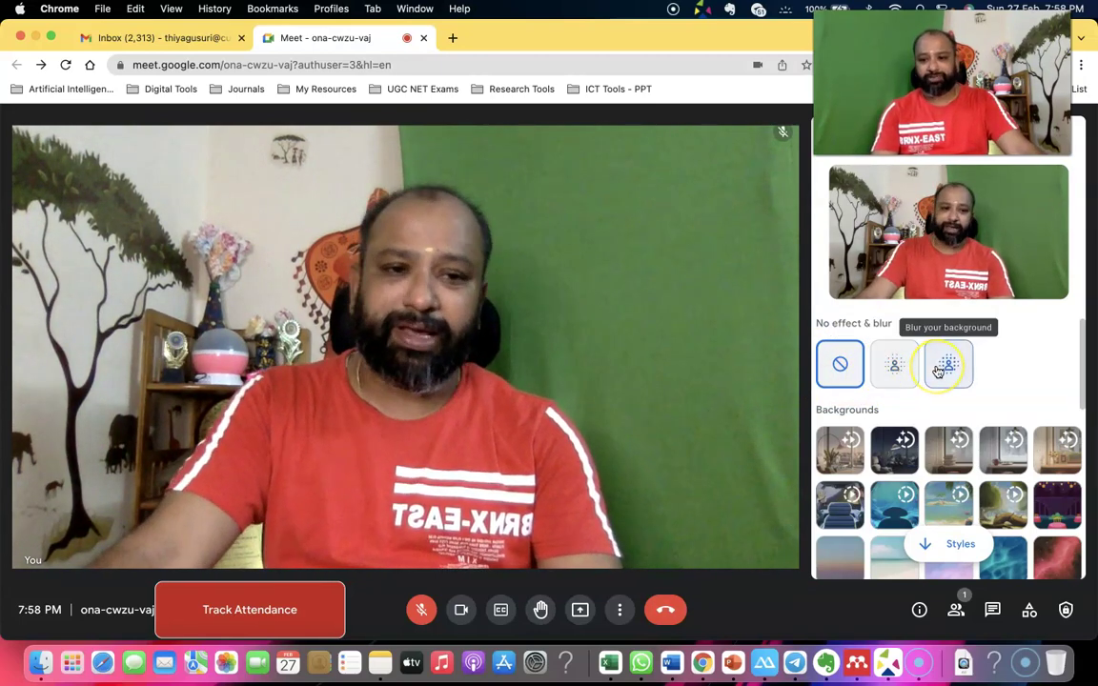
pyautogui.scroll(-1, 886, 405)
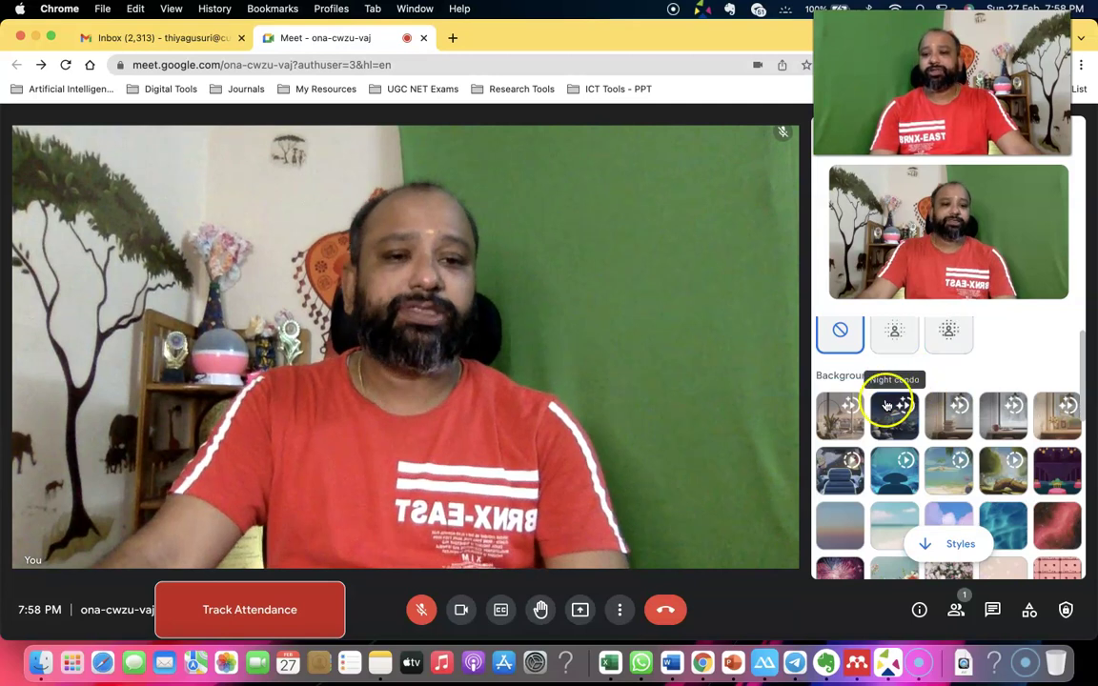
pyautogui.scroll(-10, 956, 401)
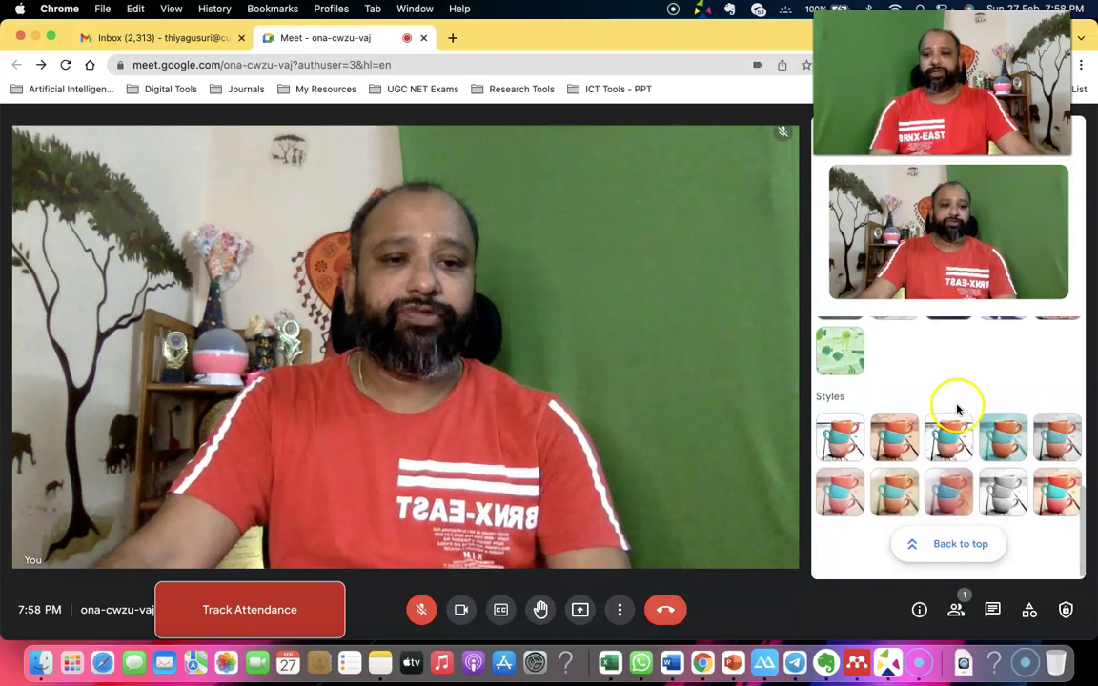
# - Try the Black and white, Complex, sketch and Tinted blue styles, ending on Grayscale background
pyautogui.click(844, 443)
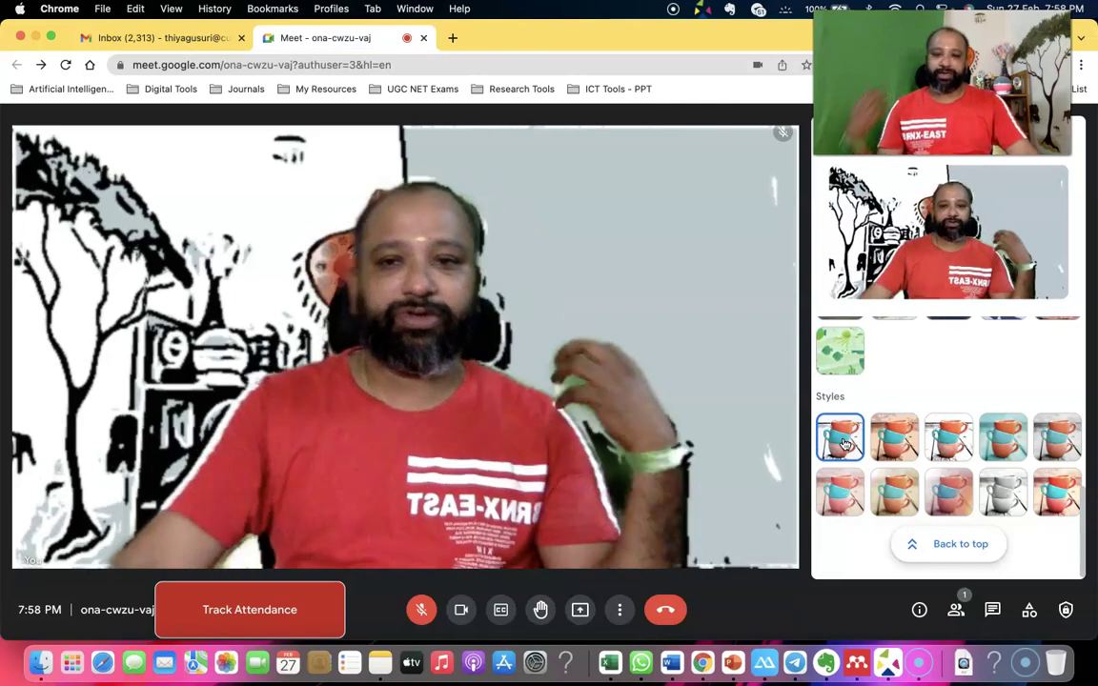
pyautogui.click(903, 441)
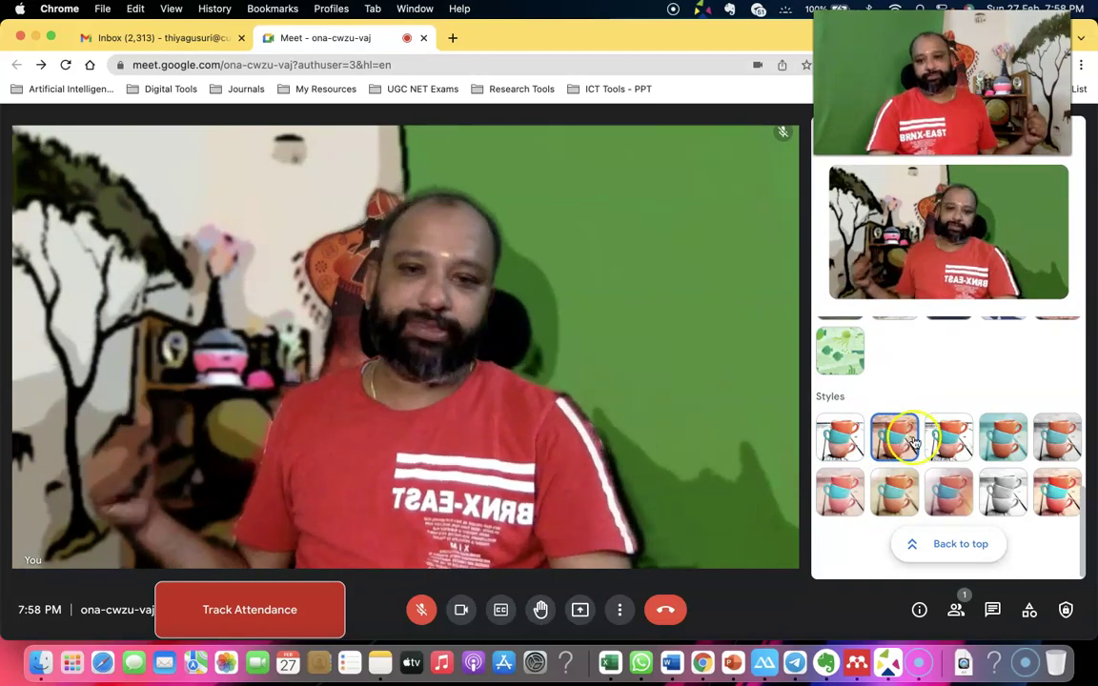
pyautogui.click(946, 440)
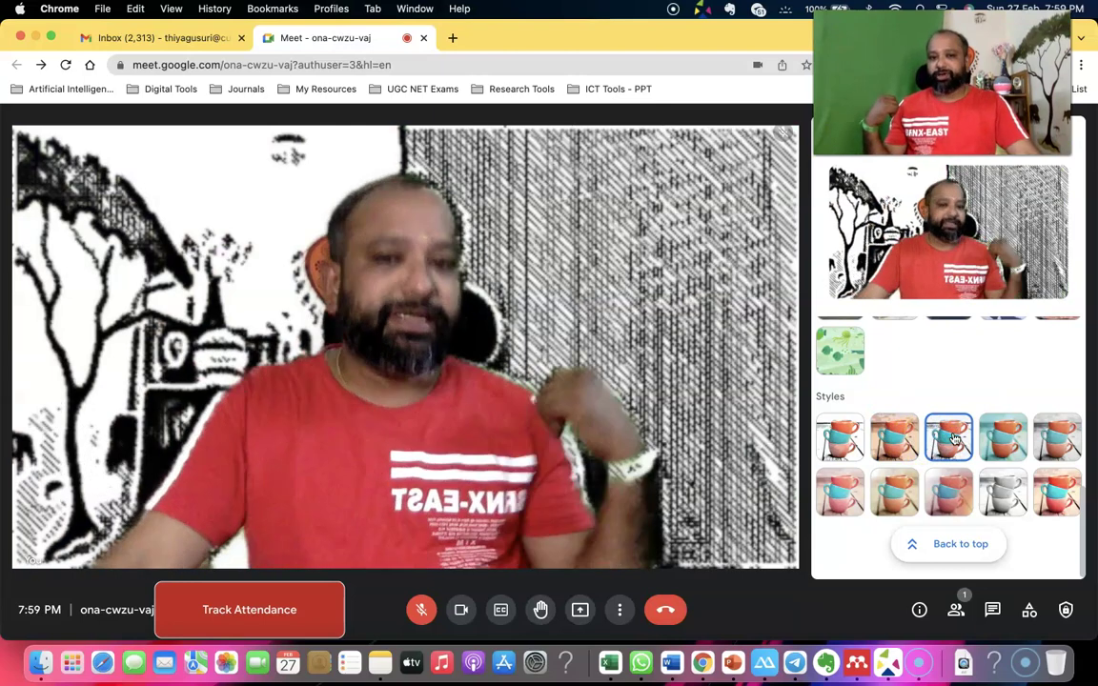
pyautogui.click(1006, 440)
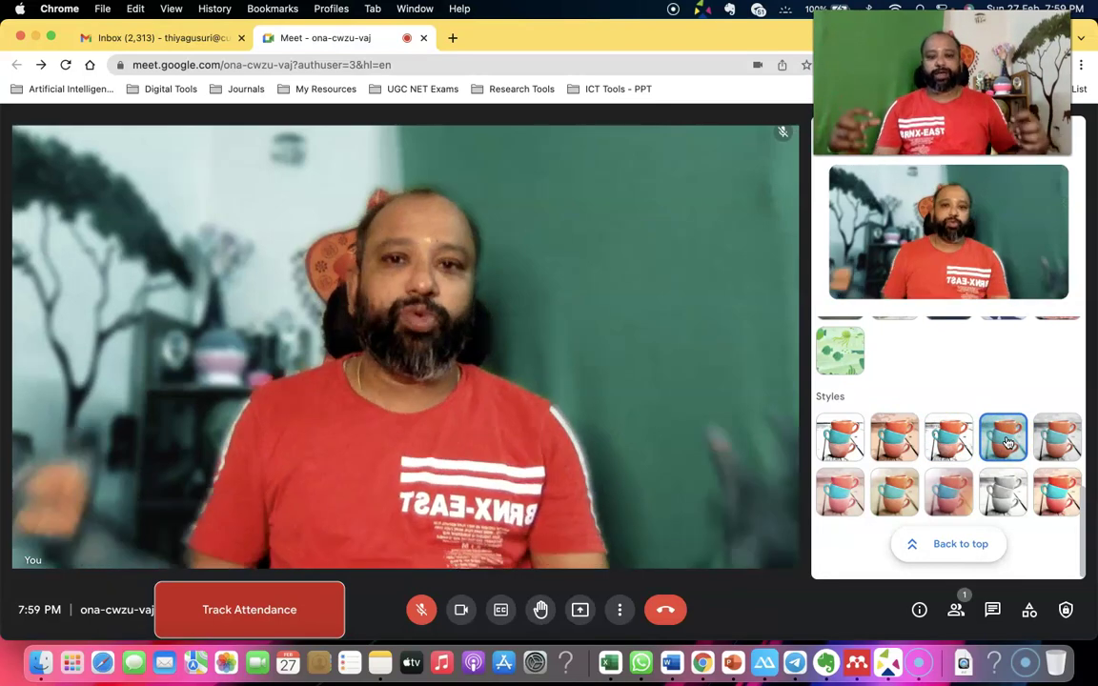
pyautogui.click(1007, 445)
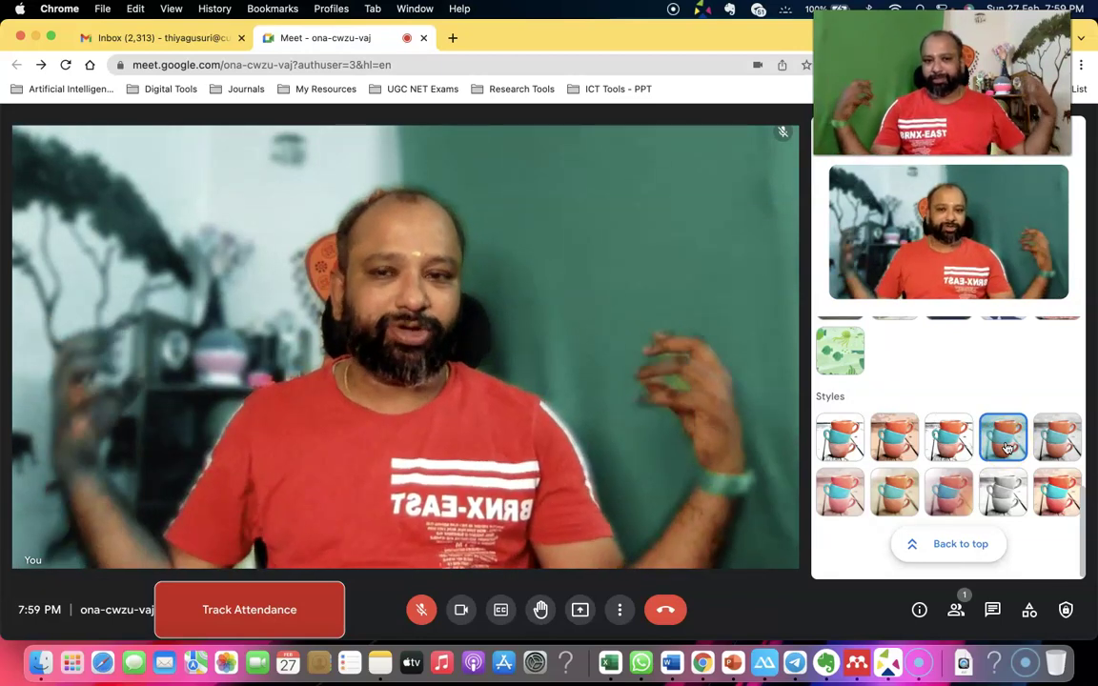
pyautogui.click(1058, 450)
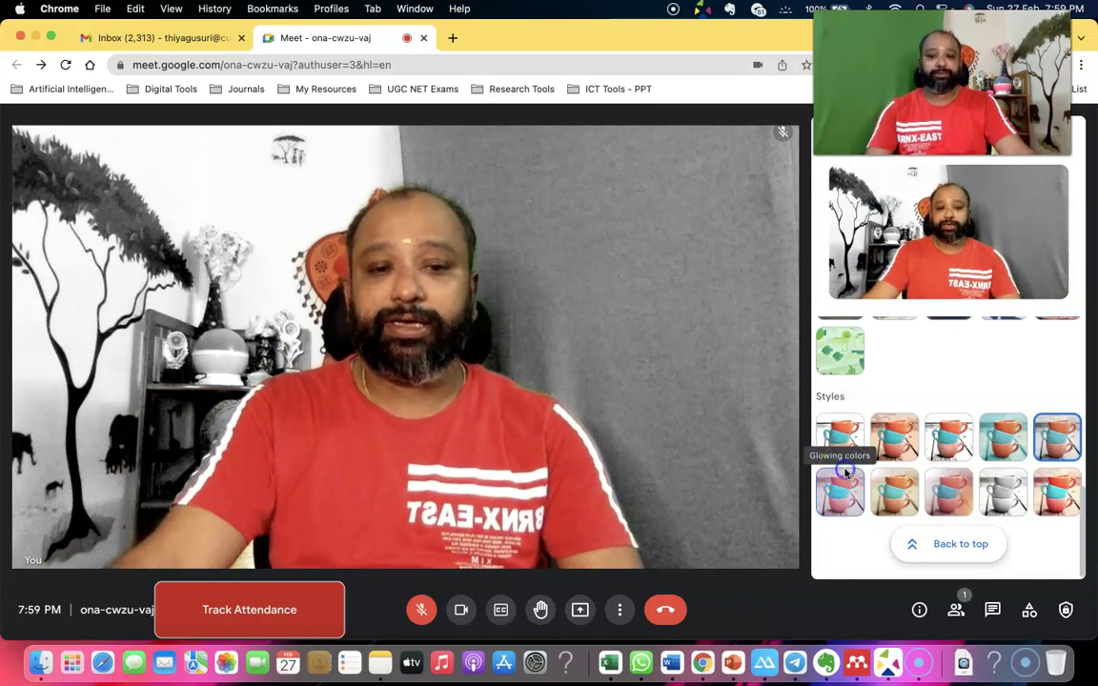
# - Cycle through Glowing colors, Sunlight, Light leak and Grayscale, settling on Vivid colors
pyautogui.click(845, 473)
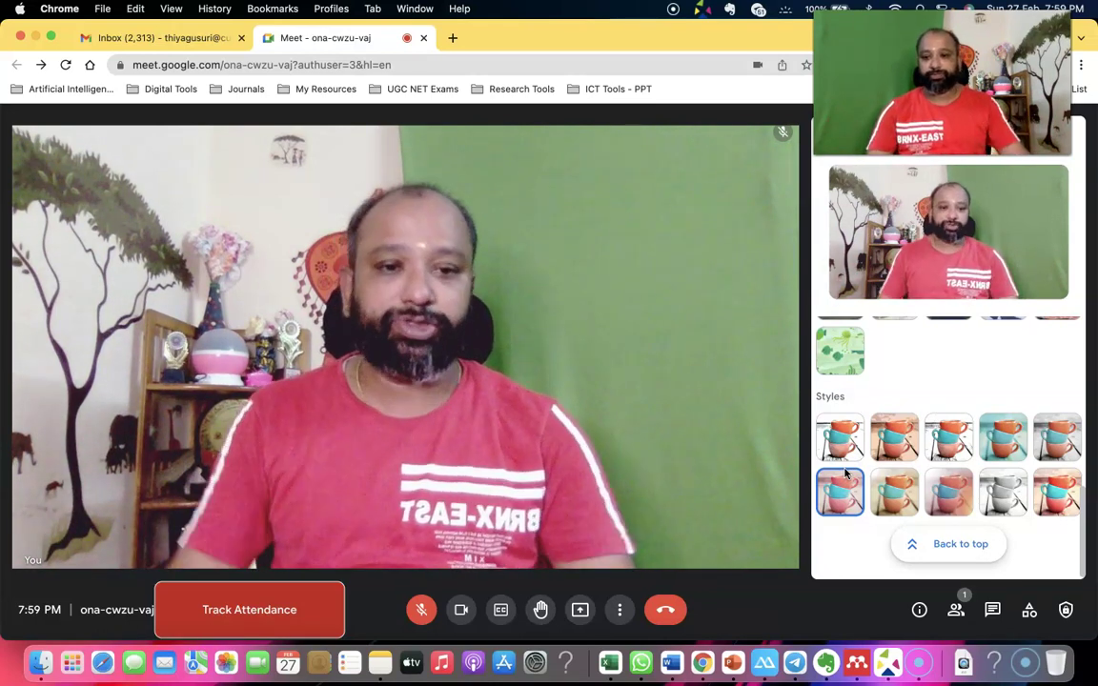
pyautogui.click(894, 477)
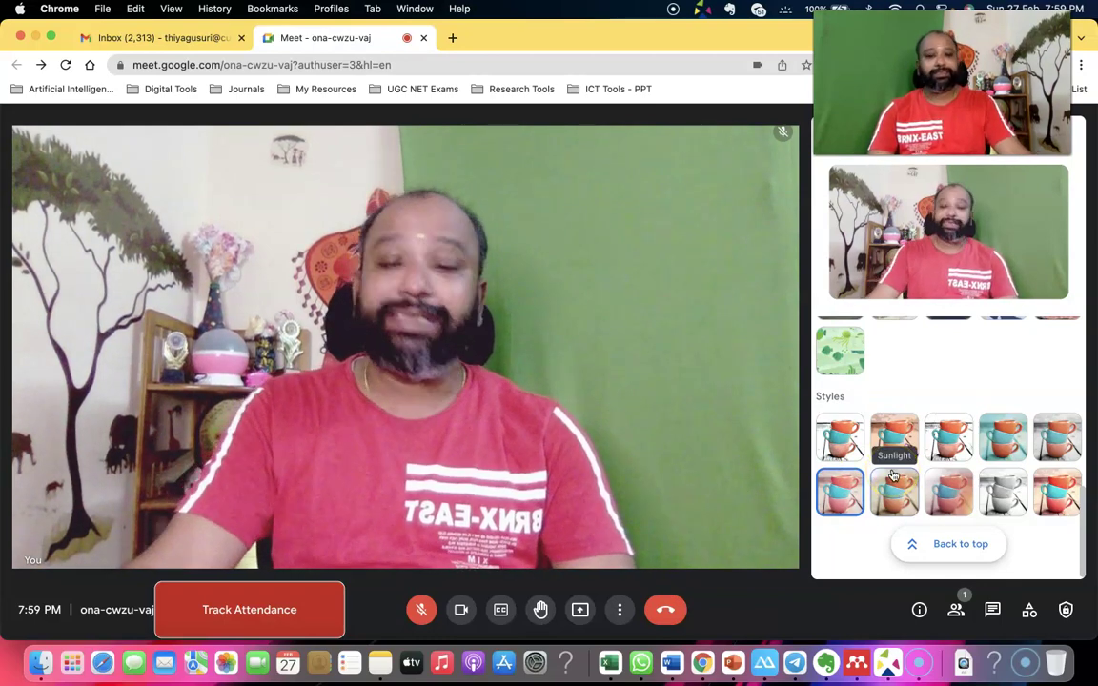
pyautogui.click(893, 475)
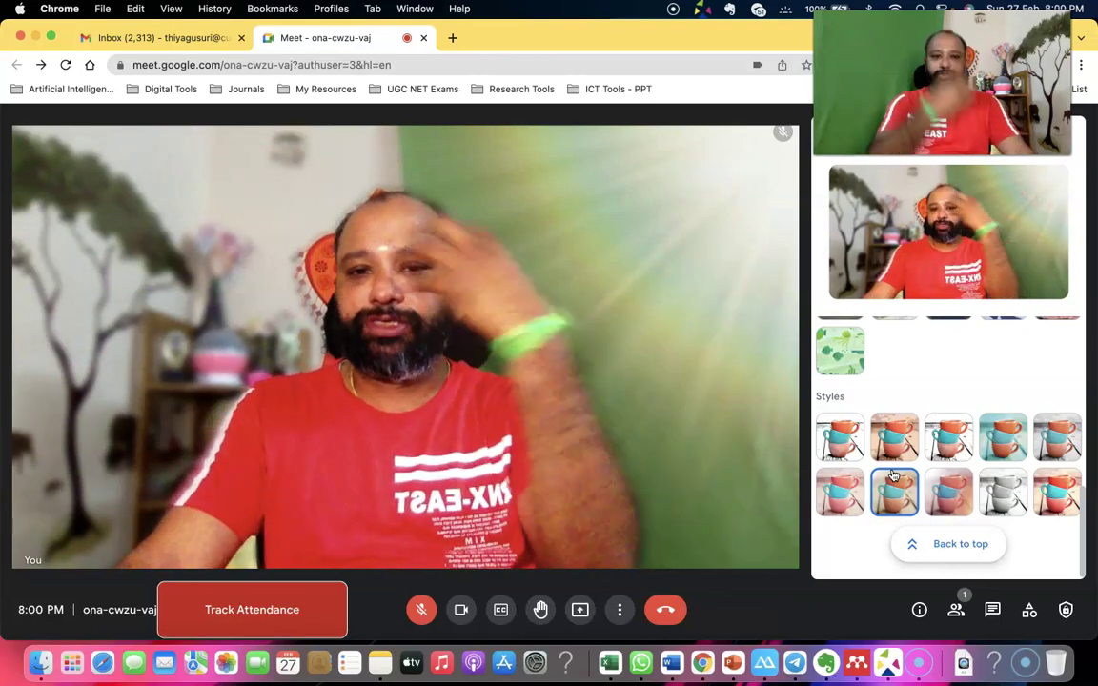
pyautogui.click(896, 477)
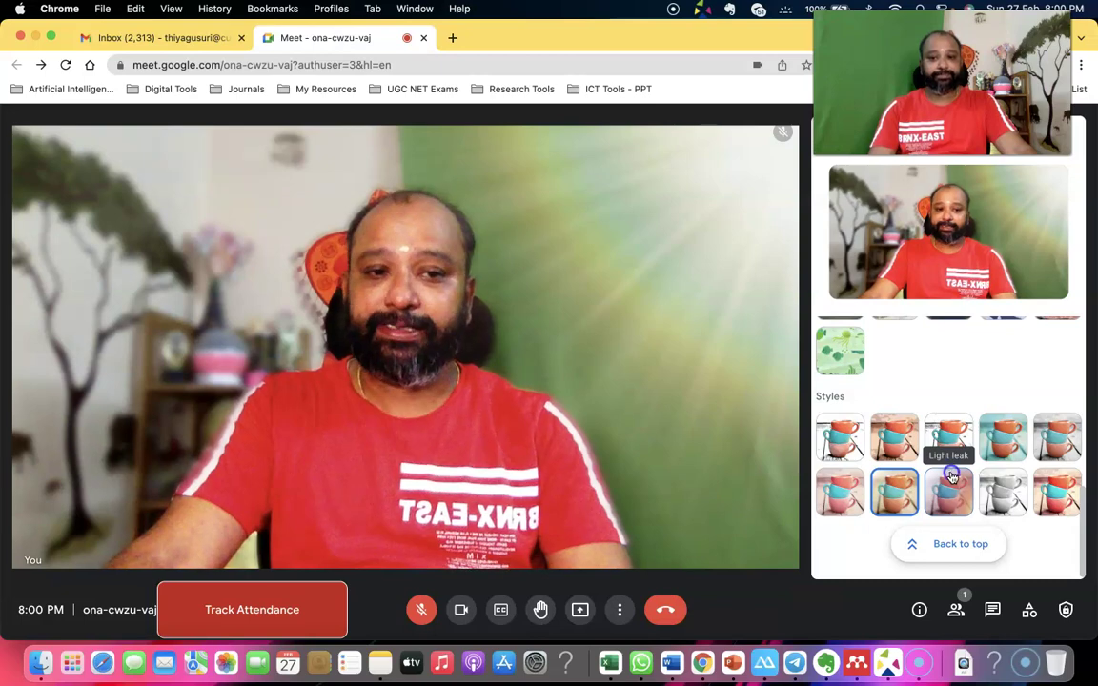
pyautogui.click(950, 477)
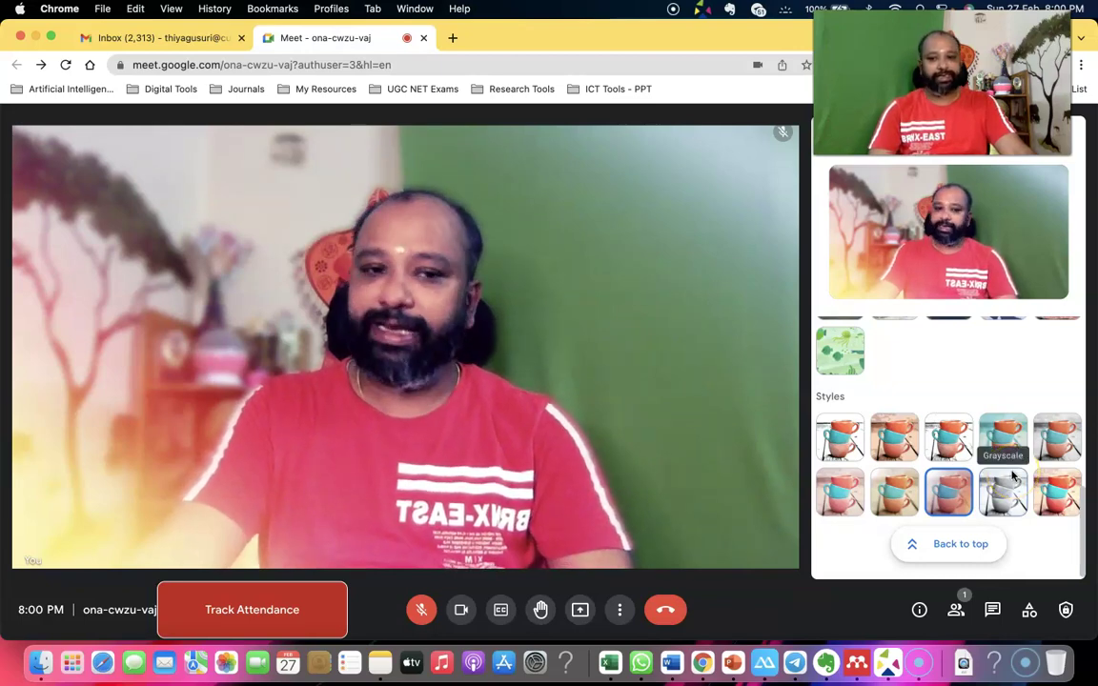
pyautogui.click(1013, 476)
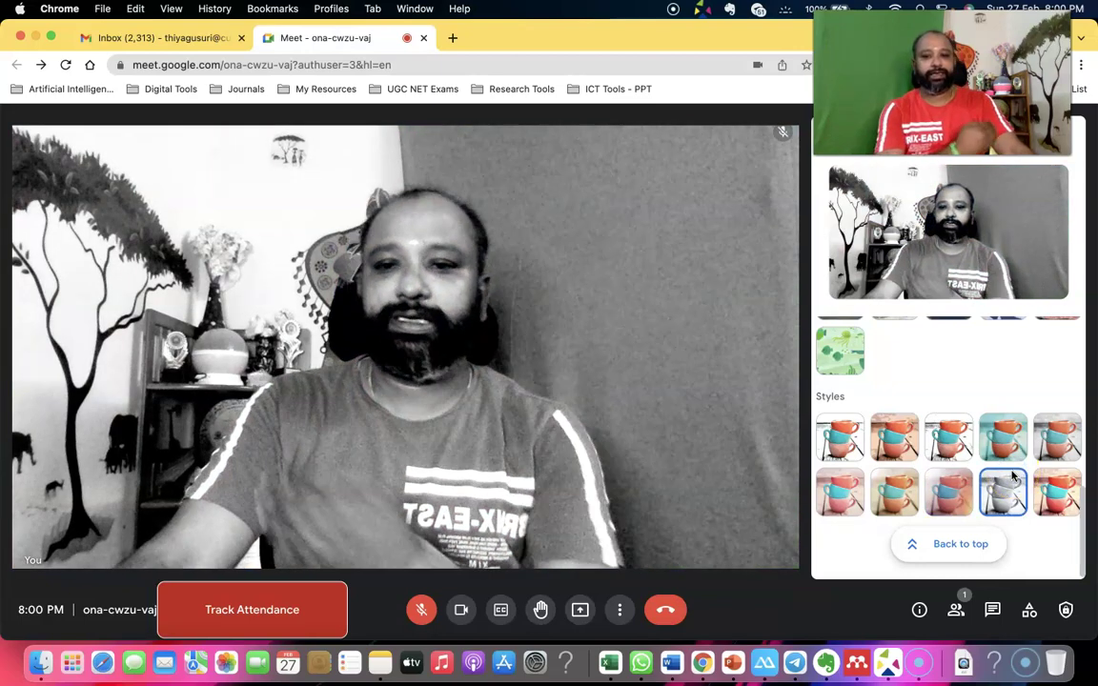
pyautogui.click(1063, 474)
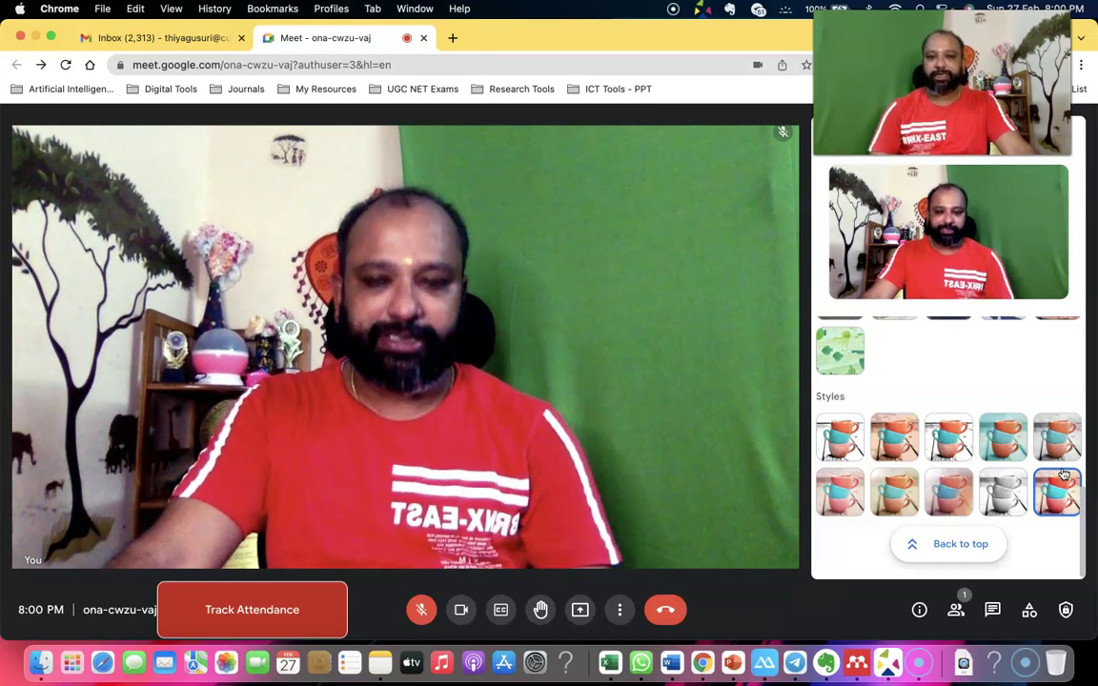
pyautogui.click(1043, 486)
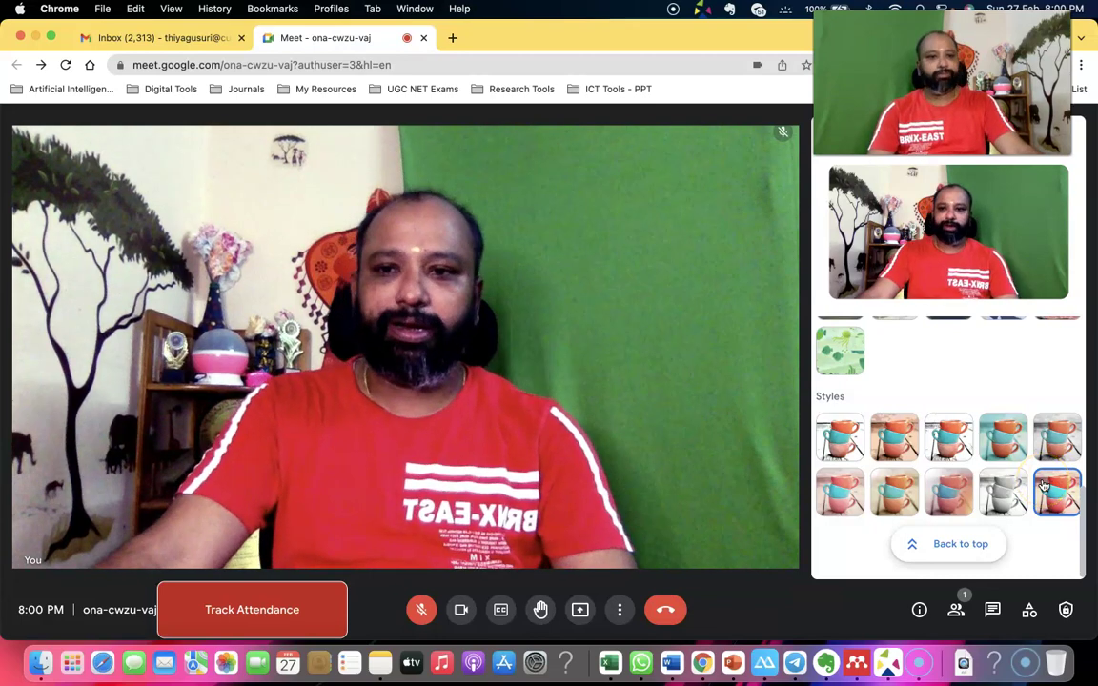
# - Select No effect at the top of the effects panel to show the plain camera feed
pyautogui.scroll(10, 1043, 486)
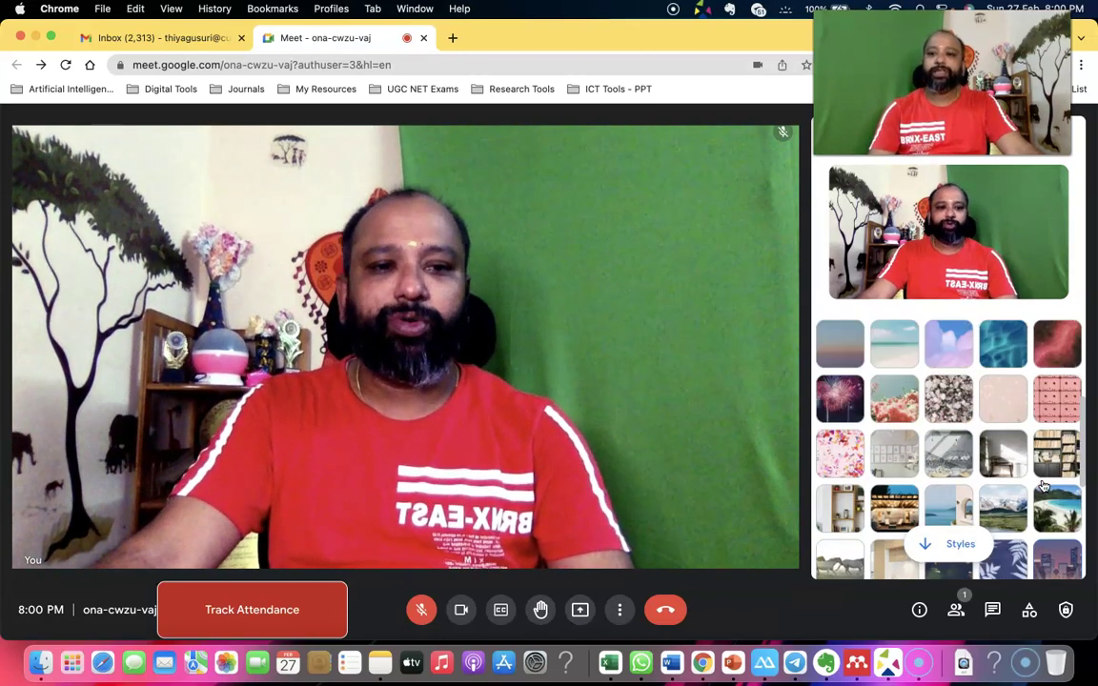
pyautogui.click(841, 365)
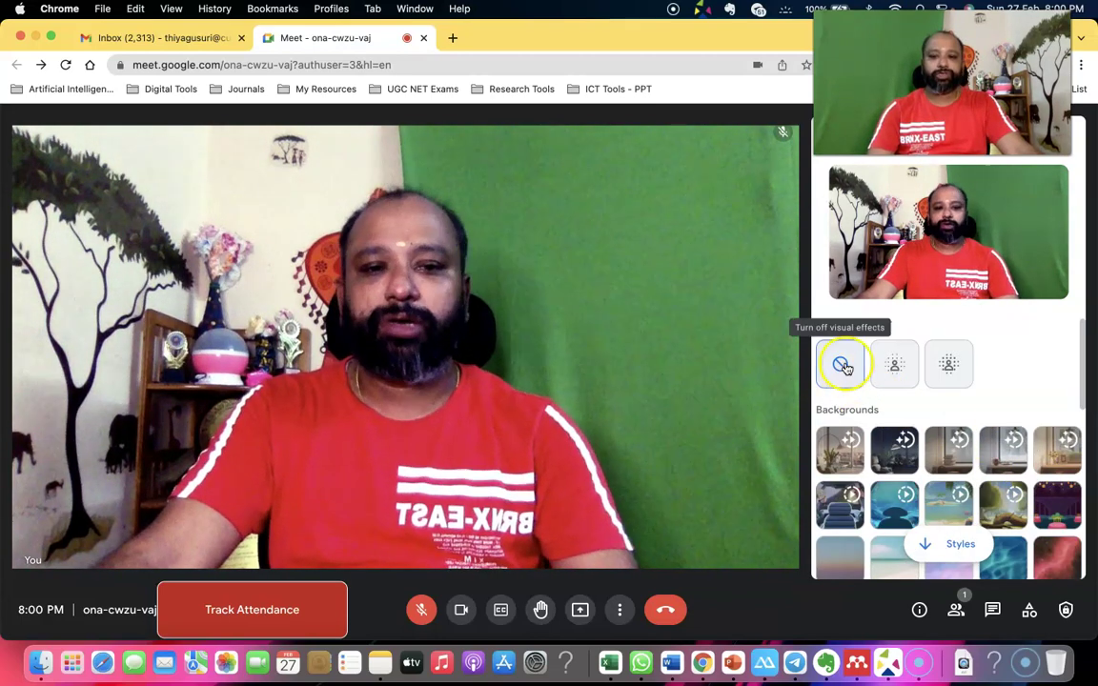
pyautogui.click(841, 375)
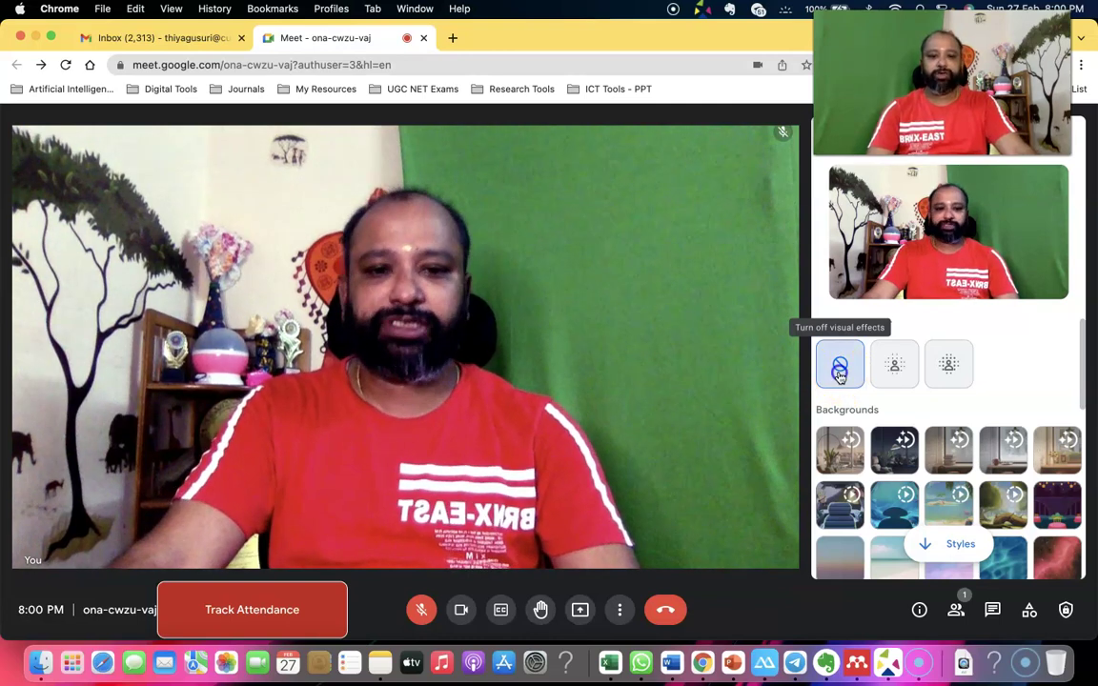